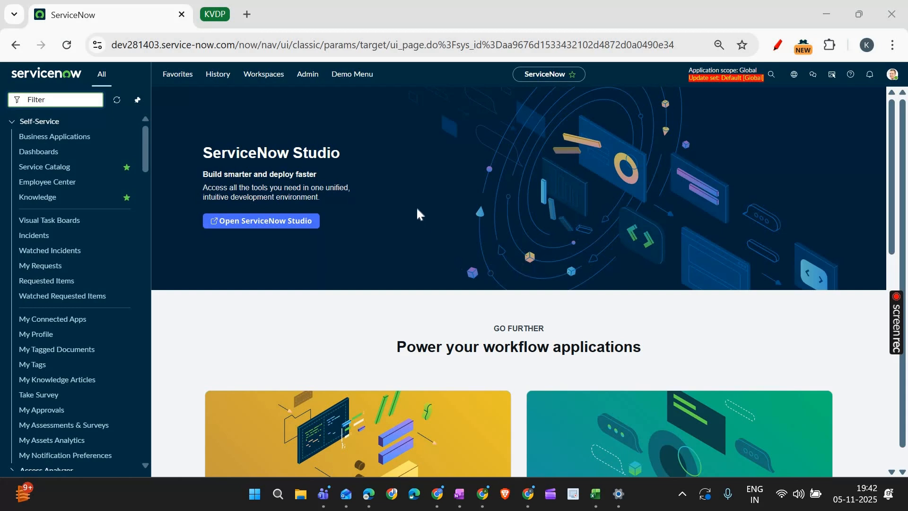
- Find the Unified Navigation Menus module by filtering for "unified n" and open its list in a separate browser tab
left_click(64, 51)
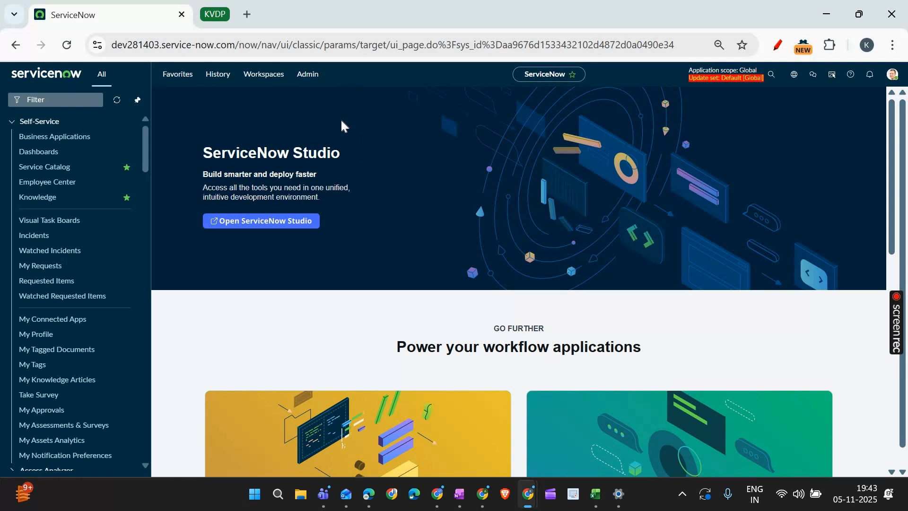
left_click(65, 94)
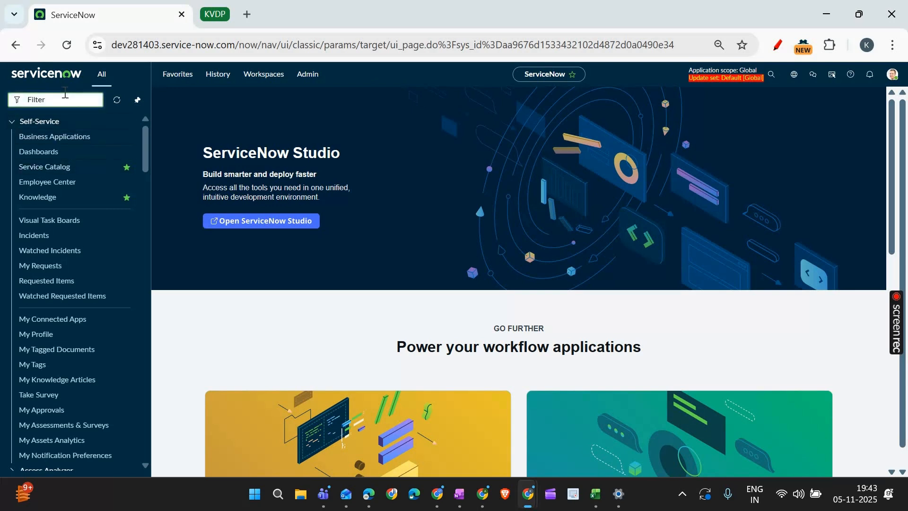
type("unified n")
left_click(78, 196, "ctrl")
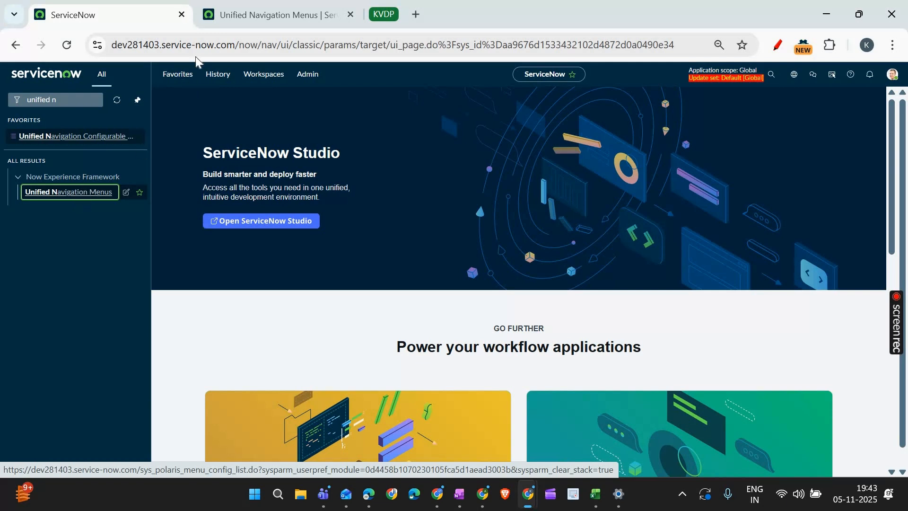
key("ctrl+Tab")
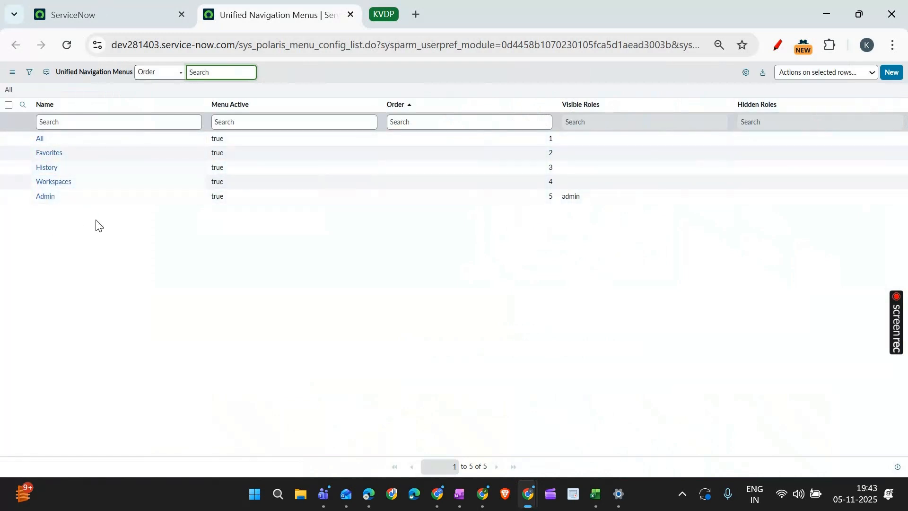
- Compare the header menus with the Unified Navigation Menus list, and start a new menu record named "ITIL Menu"
left_click(114, 15)
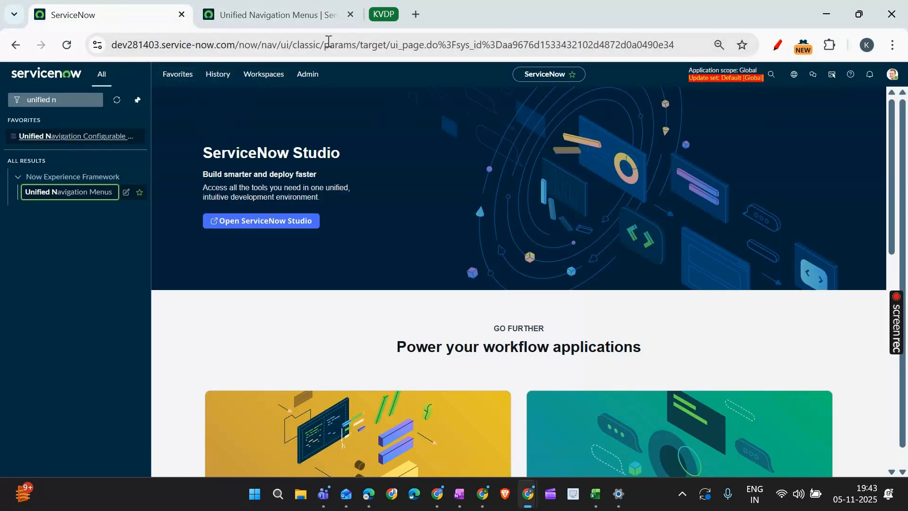
left_click(298, 10)
key("Return")
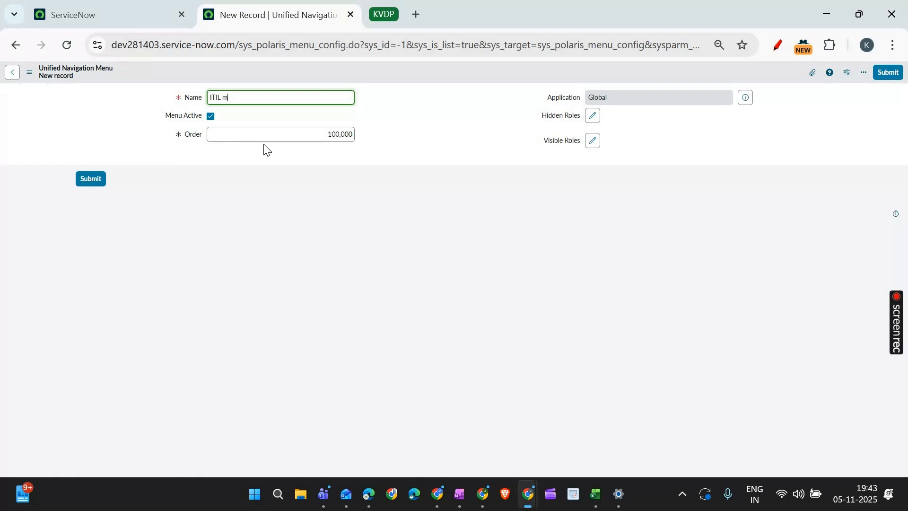
type("uenu")
- Check the order values of the existing navigation menus in a second list and set the new menu's order to 6
left_click(347, 134)
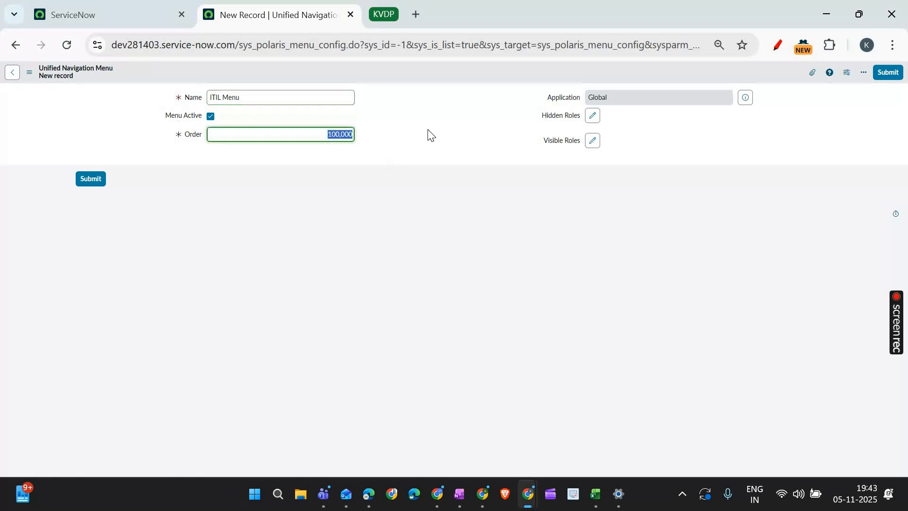
key("BackSpace")
left_click(81, 4)
left_click(69, 192)
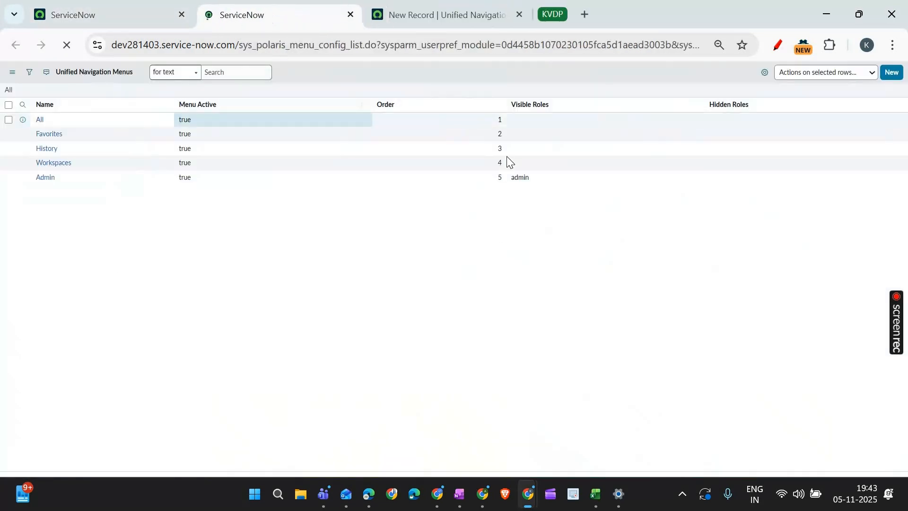
key("ctrl+Tab")
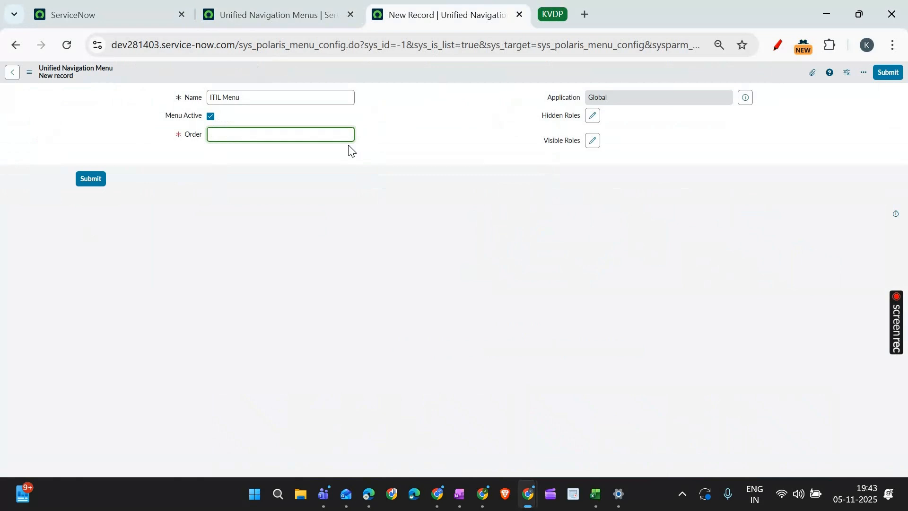
type("6")
left_click(444, 128)
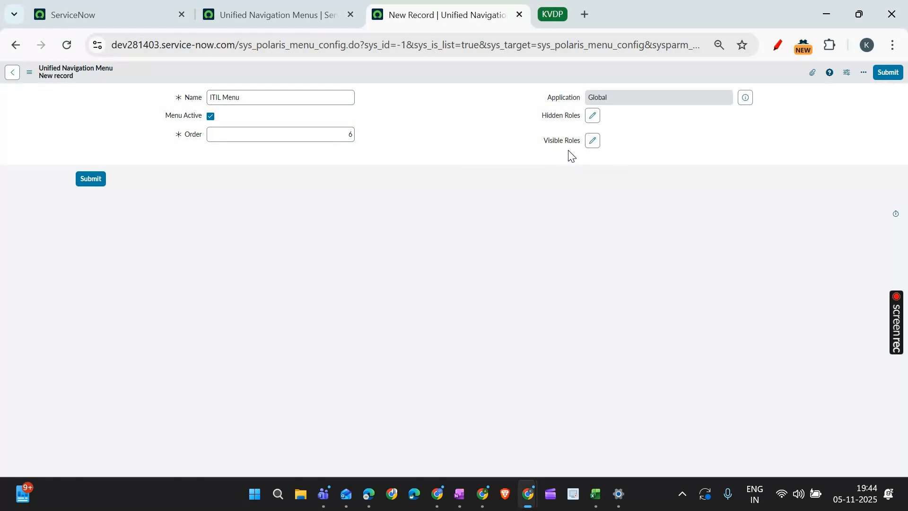
left_click(268, 126)
- Look at the roles available for Visible Roles without selecting any, and save the ITIL Menu record
left_click(593, 141)
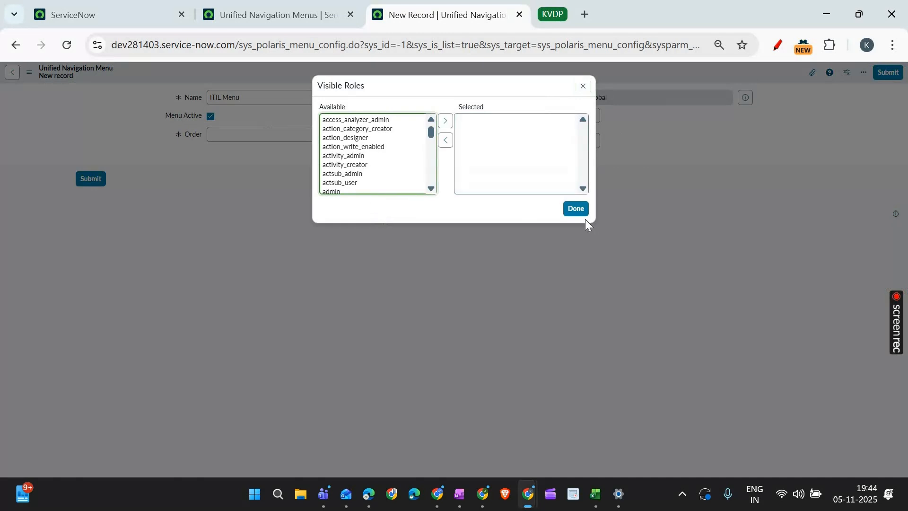
left_click(585, 208)
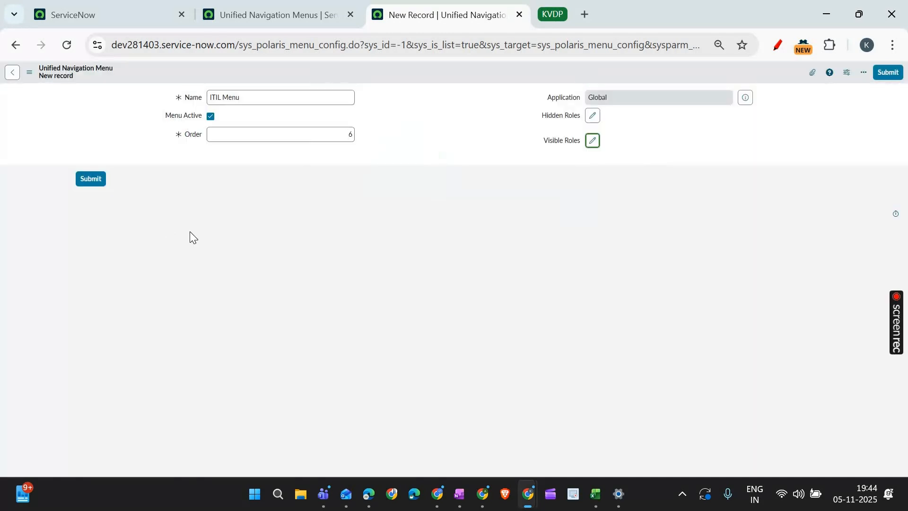
right_click(405, 79)
left_click(438, 83)
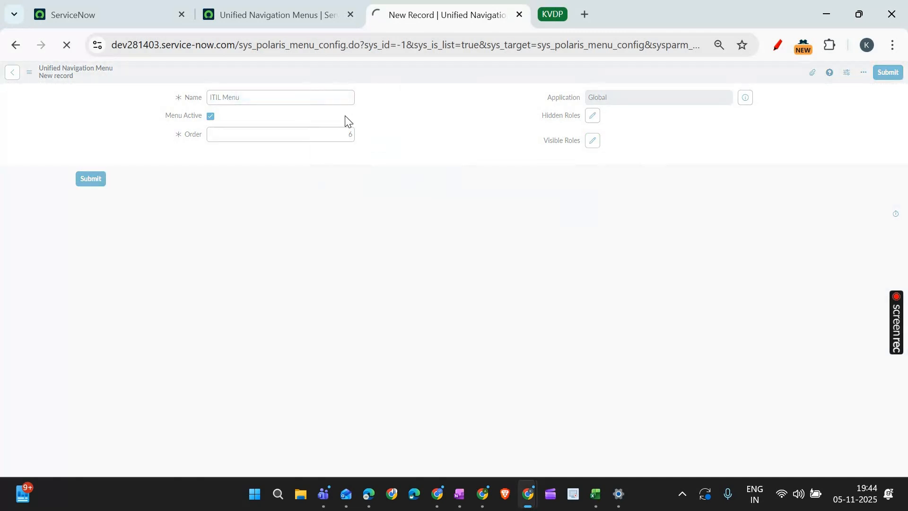
- Look at the entries inside the Workspaces header menu and return to the ITIL Menu record
left_click(114, 4)
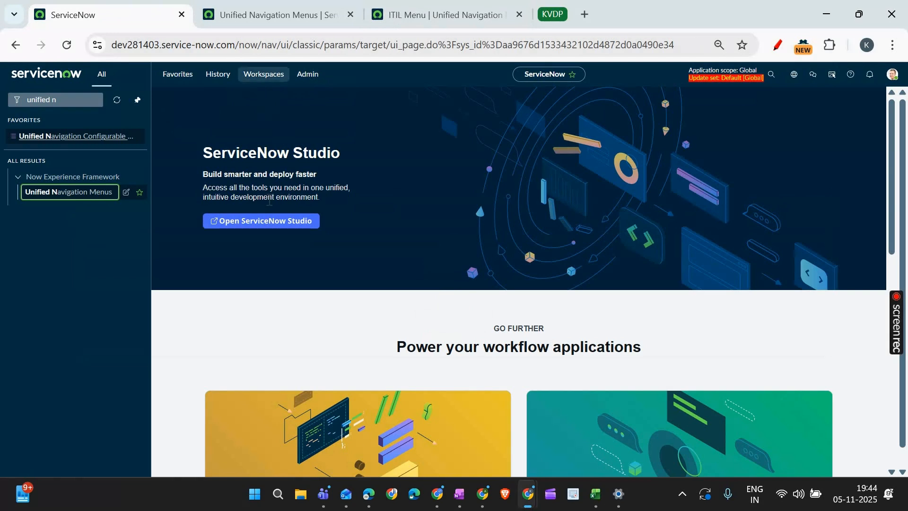
left_click(264, 75)
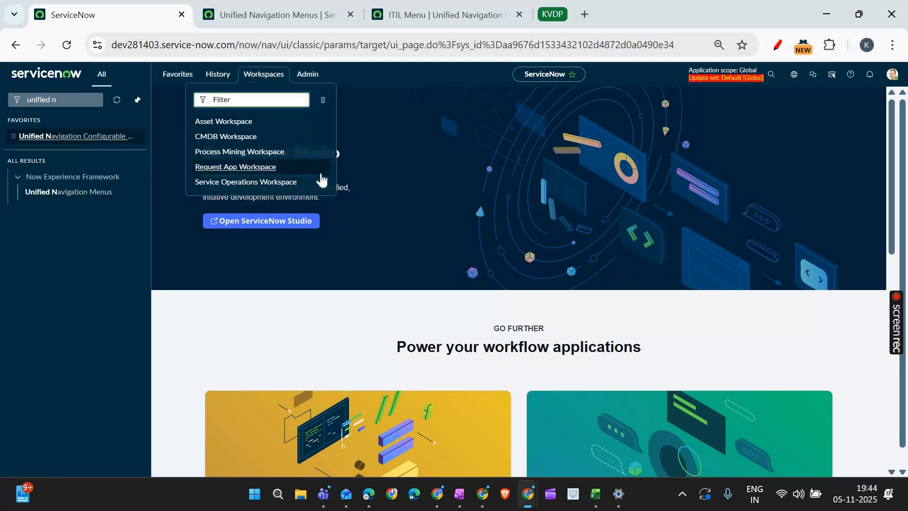
left_click(440, 15)
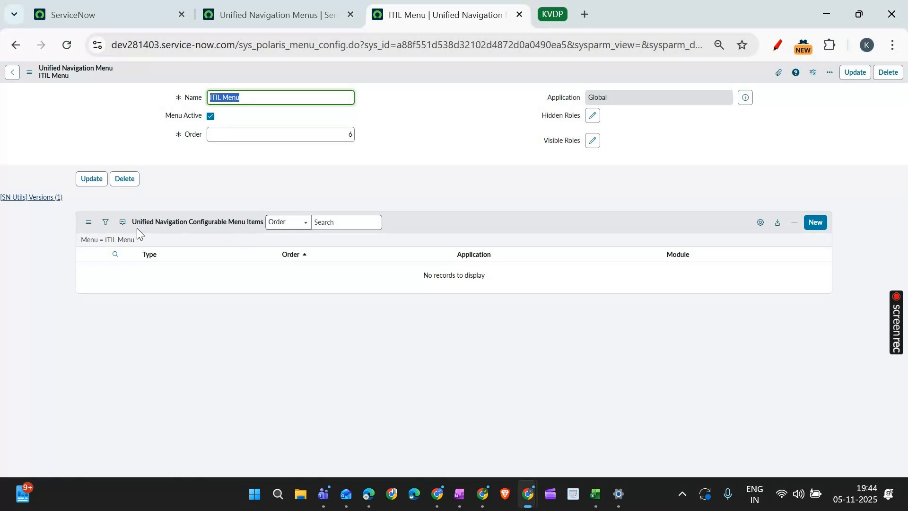
- Start a new configurable menu item for ITIL Menu with type Application and choose the Incident (incident_management) application
left_click(817, 224)
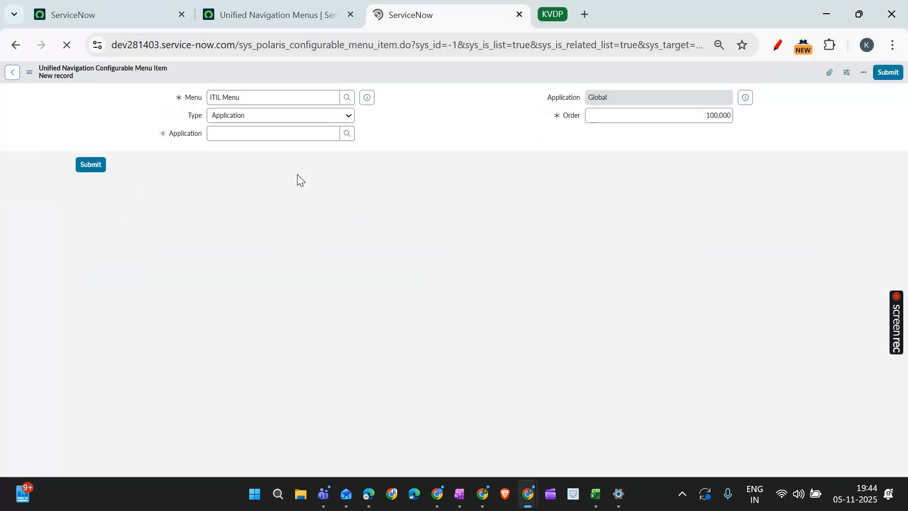
left_click(244, 119)
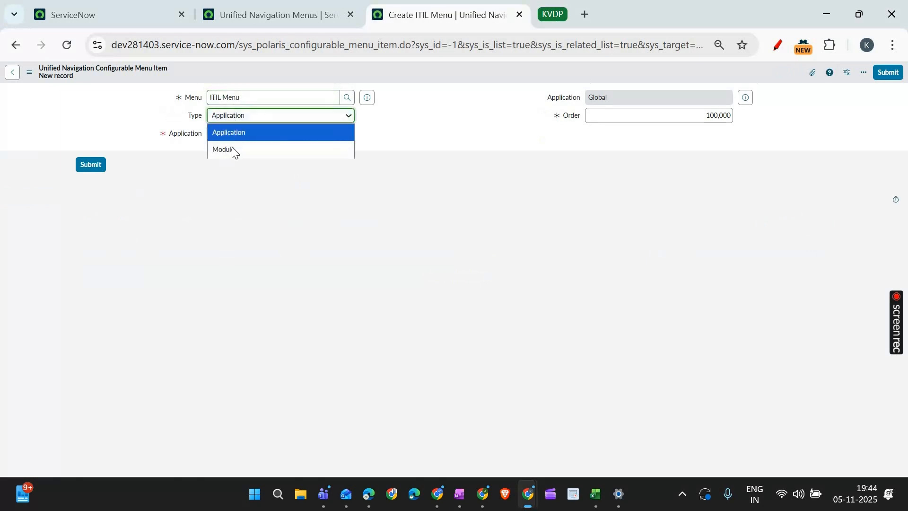
left_click(384, 148)
left_click(241, 118)
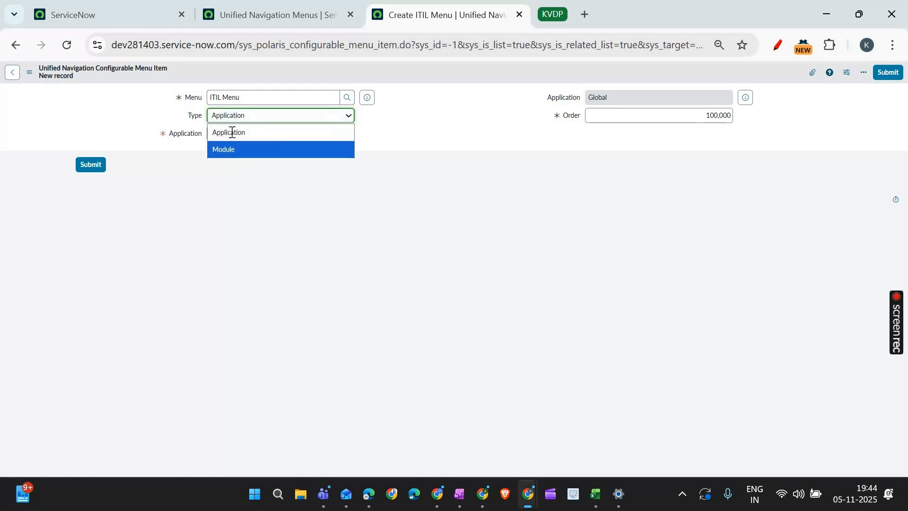
left_click(258, 132)
left_click(256, 136)
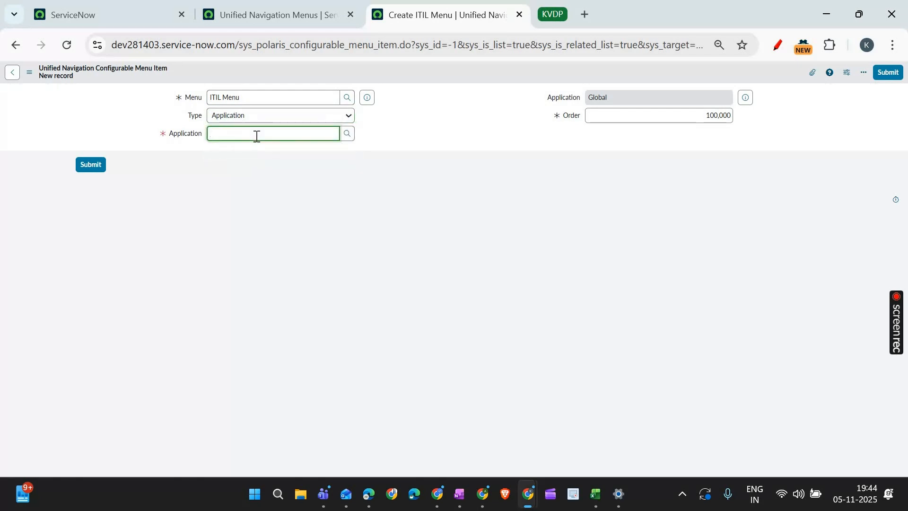
type("Incident")
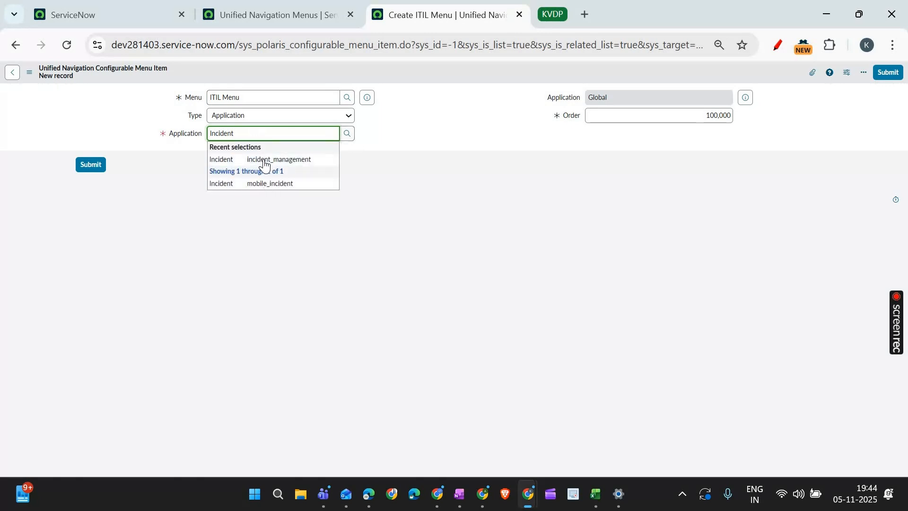
left_click(265, 162)
- Set the Incident menu item's order to 100 and submit it
left_click(705, 112)
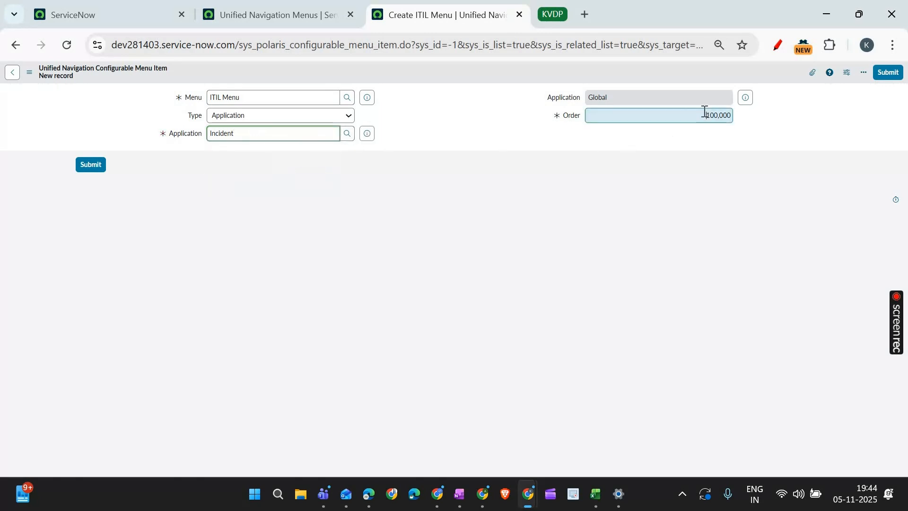
key("ctrl+a")
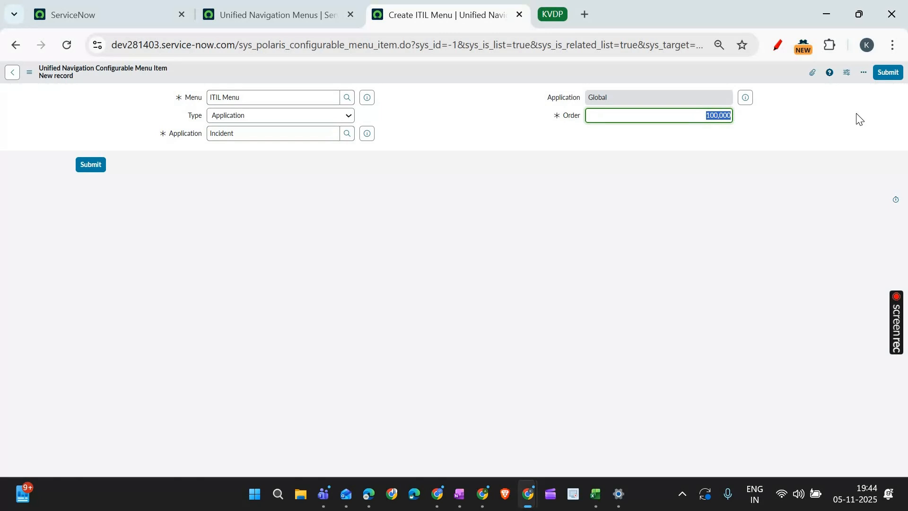
type("100")
key("Tab")
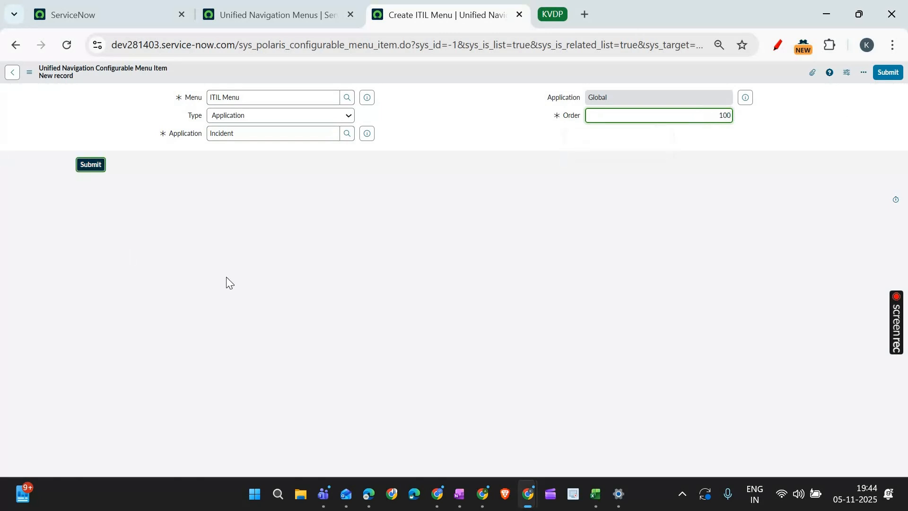
key("Return")
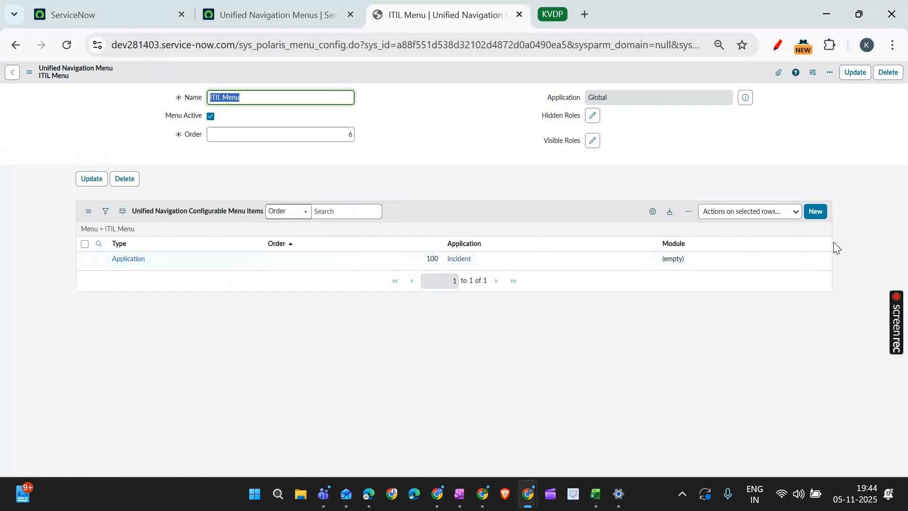
- Add a second ITIL Menu item for the Change application with order 200 and submit it
left_click(816, 222)
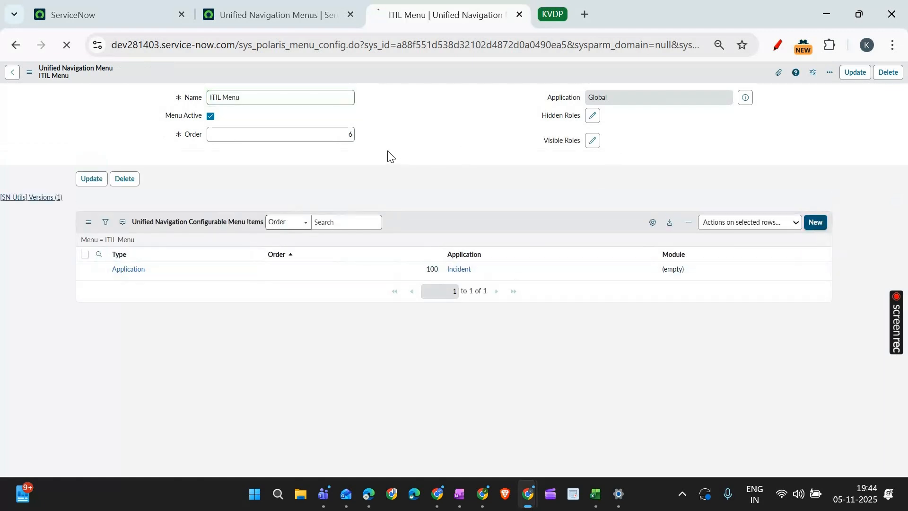
left_click(246, 136)
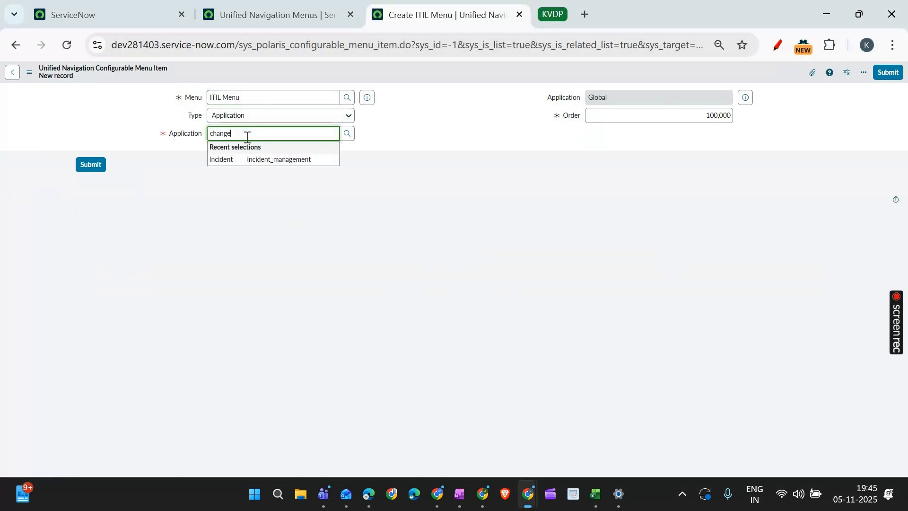
left_click(254, 171)
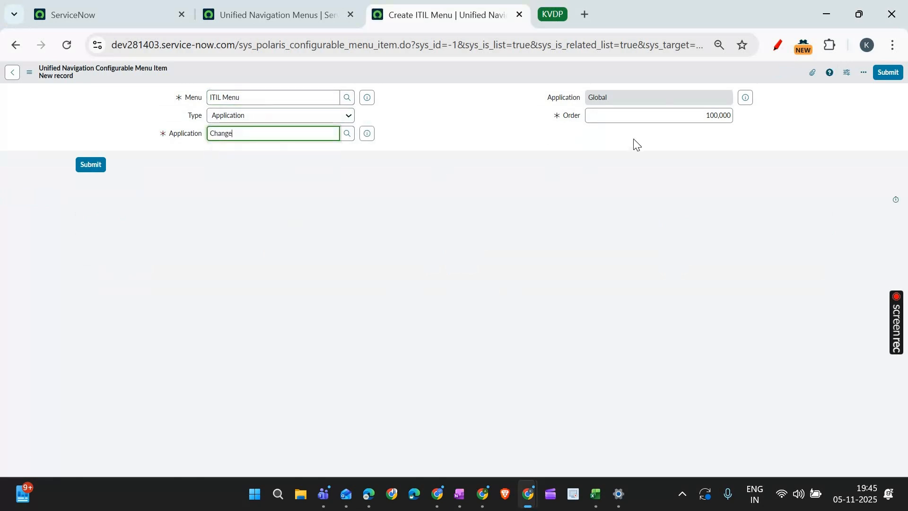
left_click(667, 115)
type("200")
left_click(100, 173)
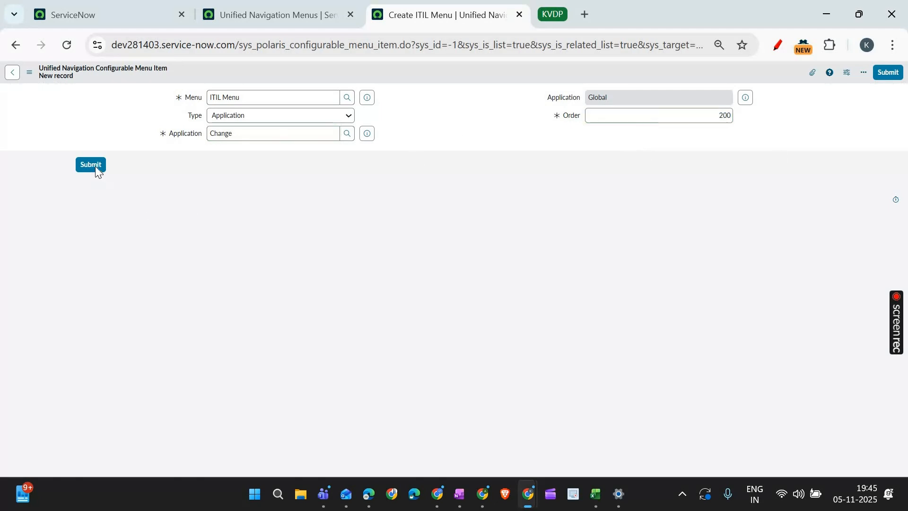
- Reload the ServiceNow home page to check the header menus, and unpin the All navigator
left_click(259, 4)
left_click(94, 14)
left_click(66, 44)
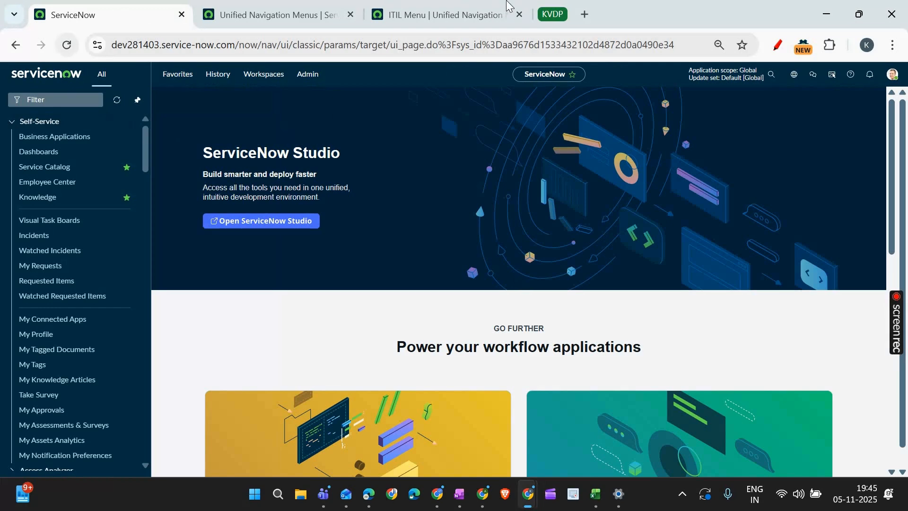
left_click(508, 6)
left_click(71, 14)
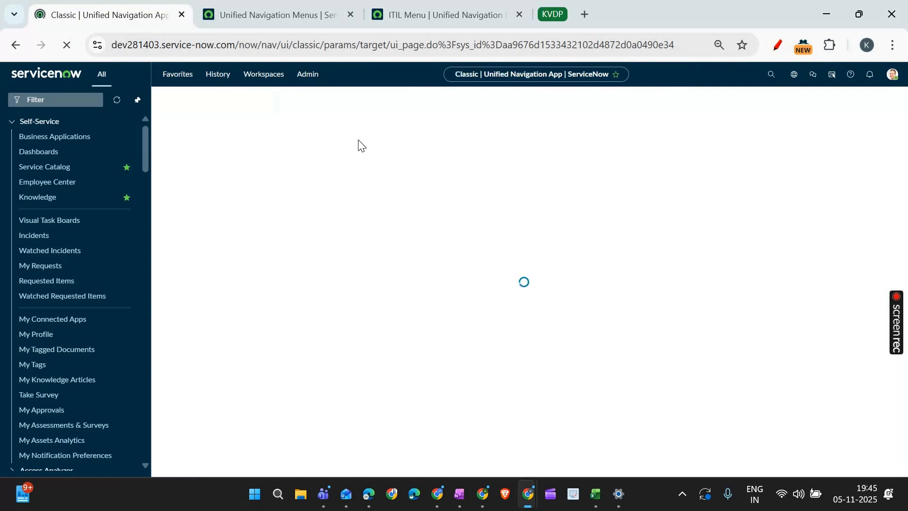
left_click(138, 100)
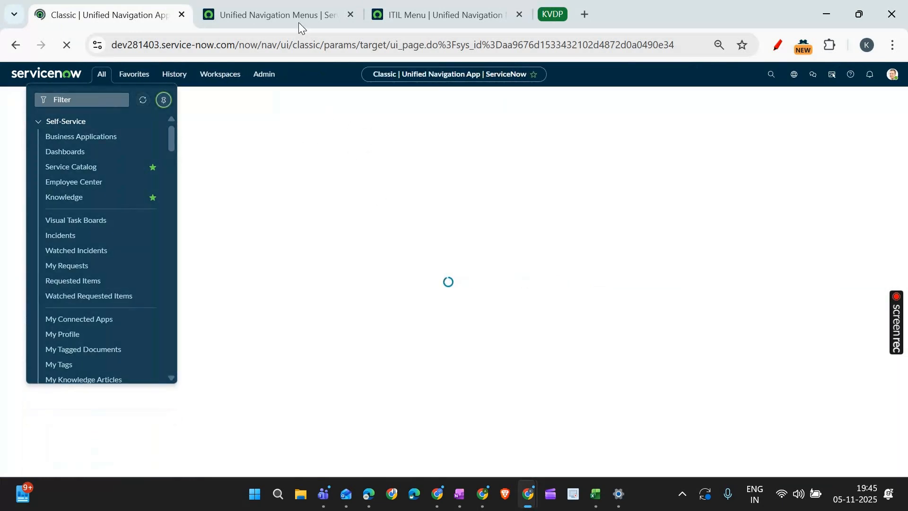
- Refresh the Unified Navigation Menus list to check for the ITIL Menu record, and return to the home page
left_click(299, 21)
left_click(455, 4)
left_click(279, 15)
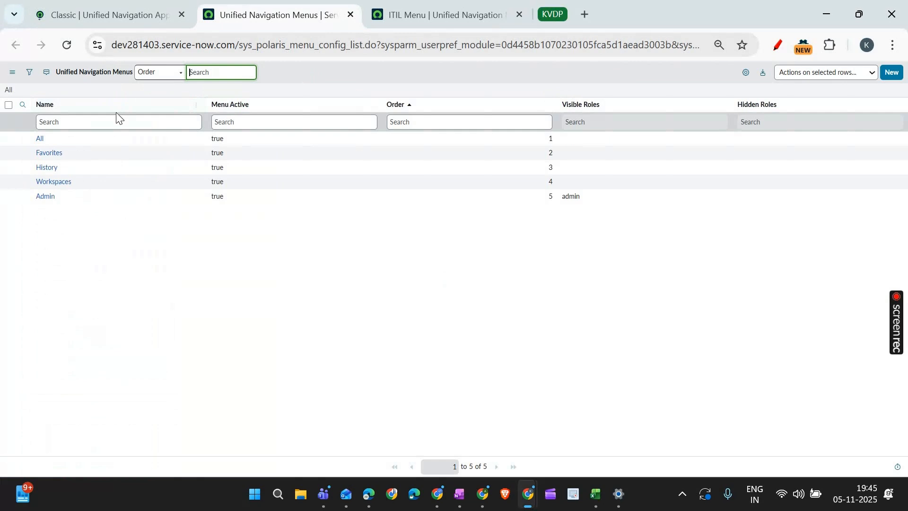
left_click(67, 45)
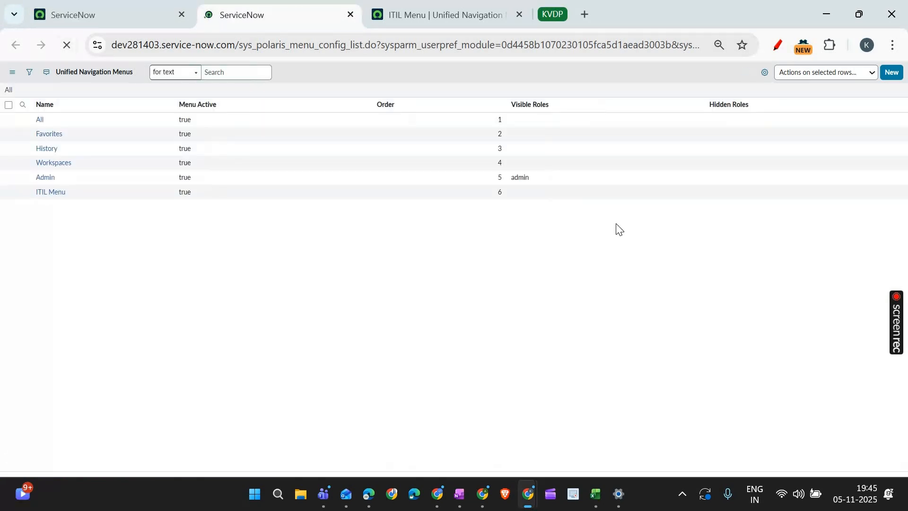
left_click(137, 17)
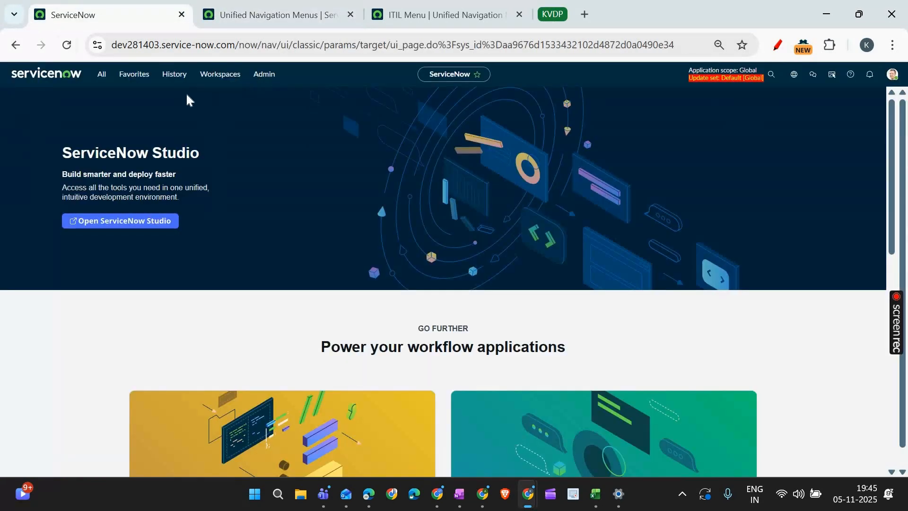
- Log out of the ServiceNow instance and log back in to refresh the session
left_click(893, 75)
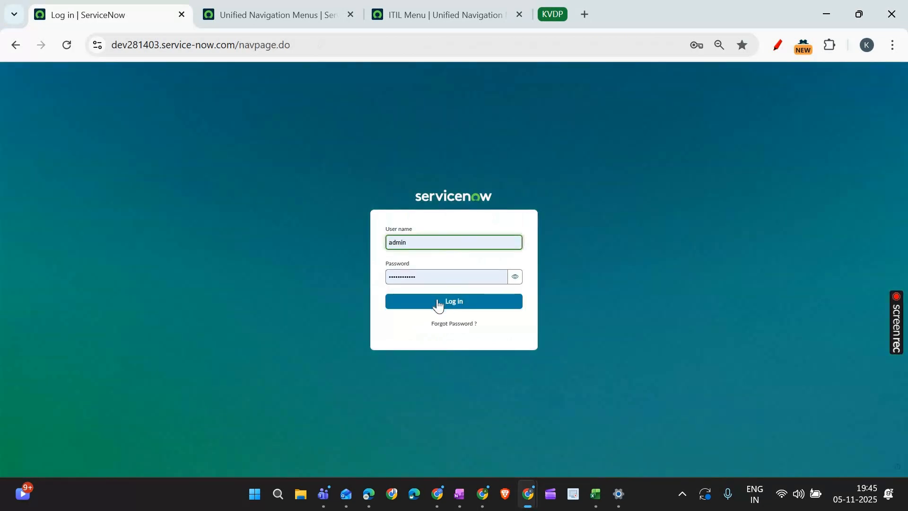
left_click(438, 306)
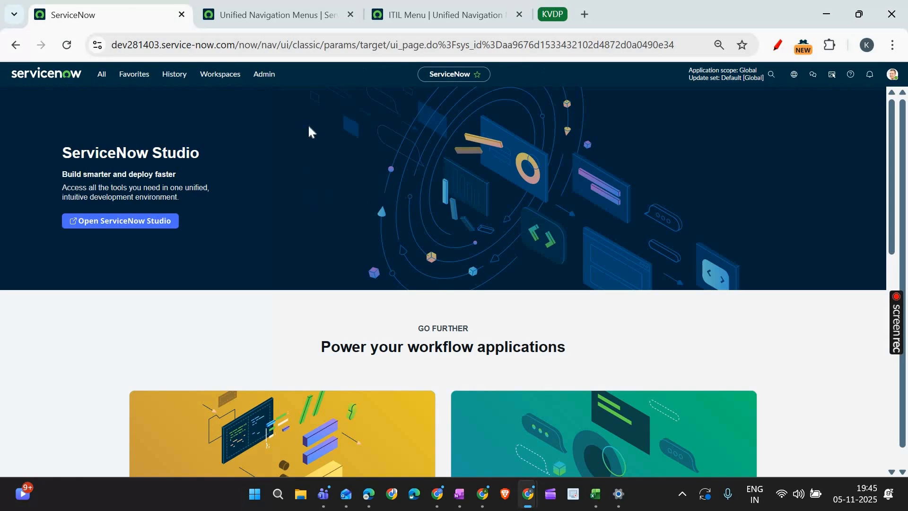
- Flush the instance's server cache by loading its cache.do page, and clear all browser caches
left_click_drag(304, 45, 897, 46)
key("BackSpace")
type("cac")
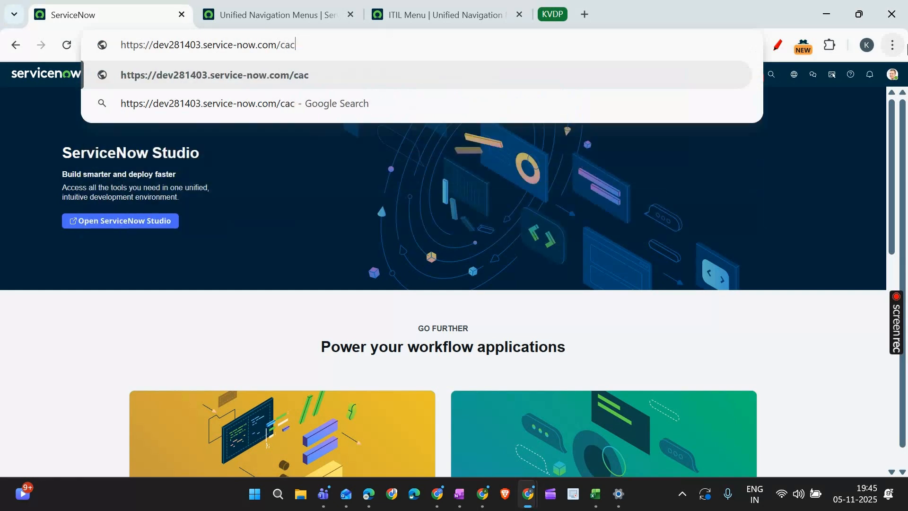
type(".do")
key("Return")
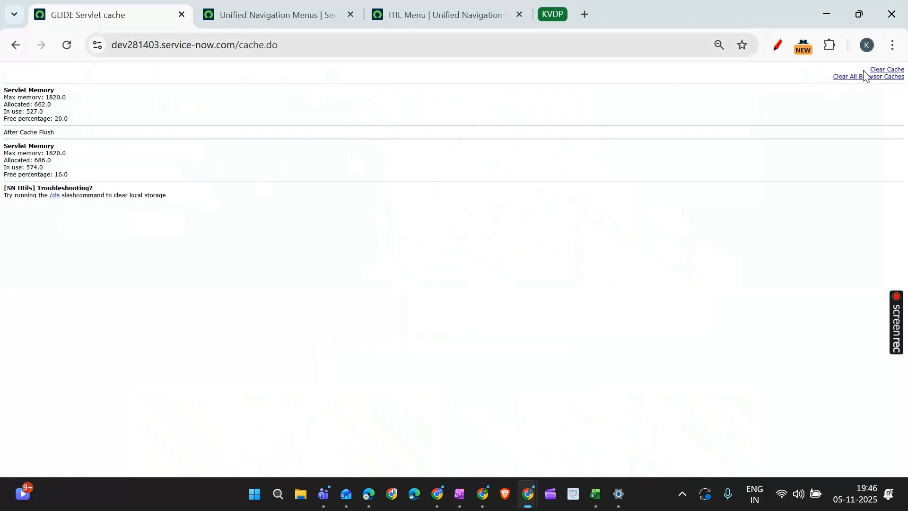
left_click(877, 77)
- Return from the cache page to the instance home page at dev281403.service-now.com
double_click(502, 38)
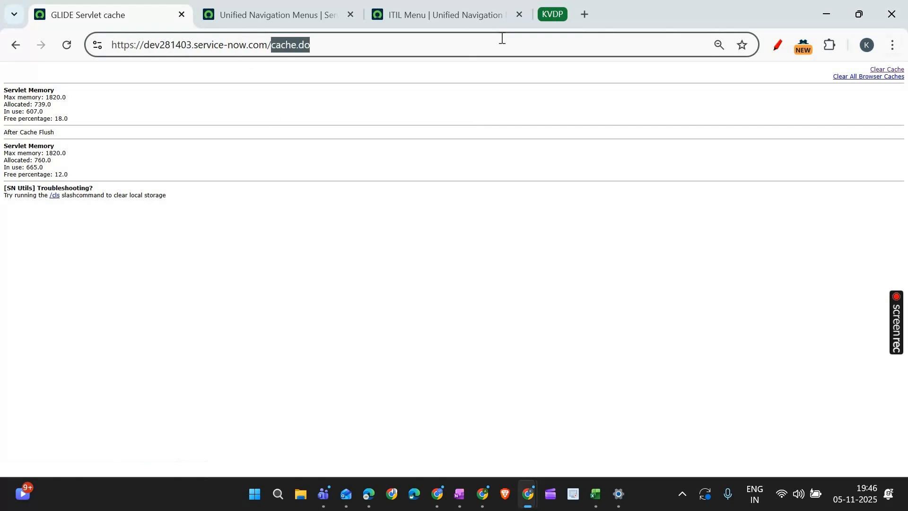
key("BackSpace")
key("Return")
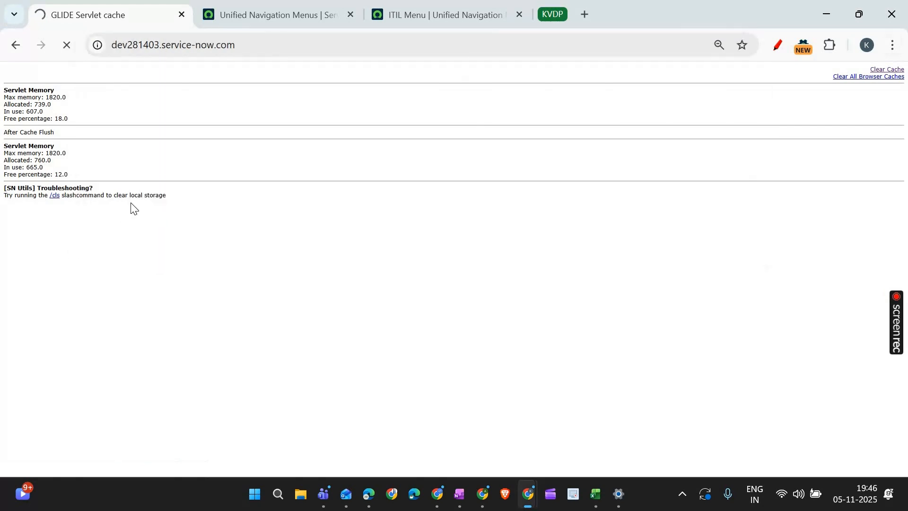